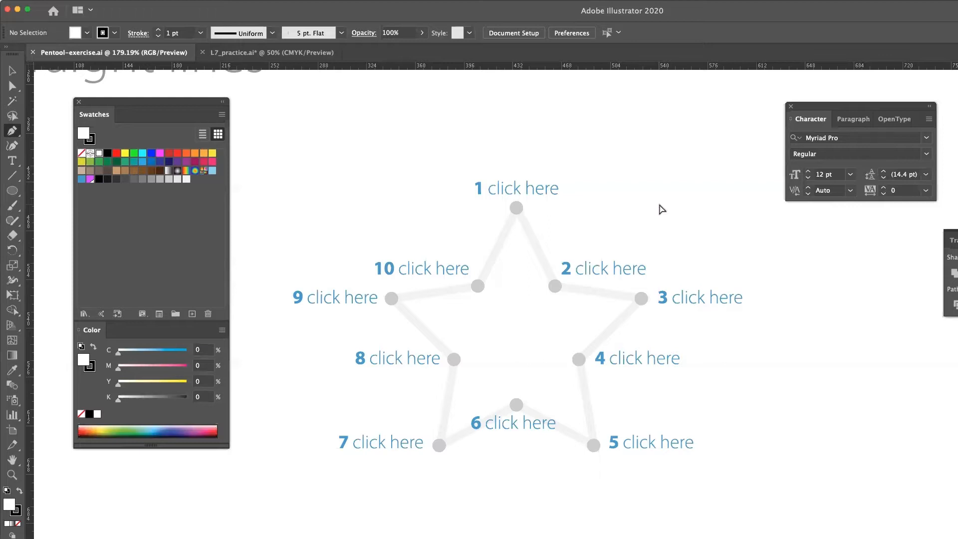
Move the floating Character panel aside to uncover the exercise artboard
key(super+0)
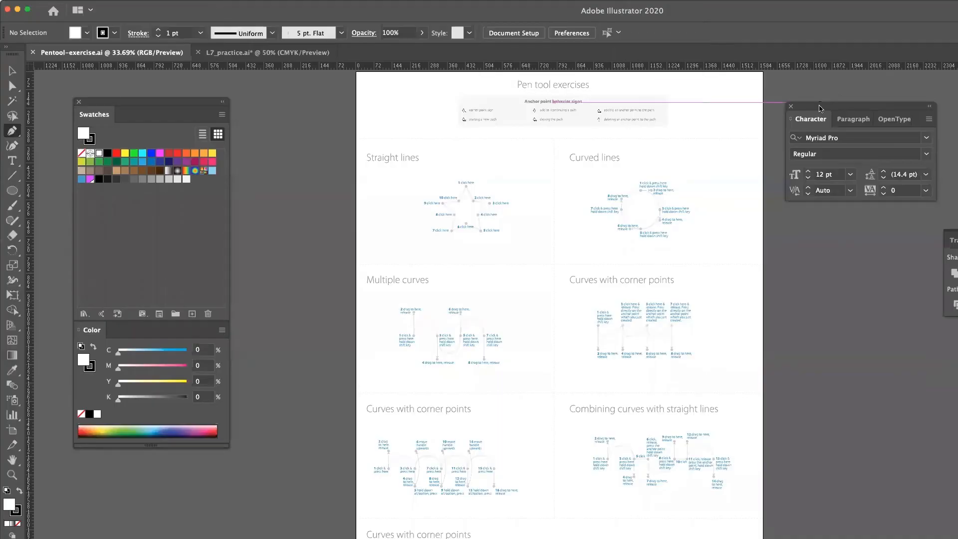
drag(820, 108, 957, 110)
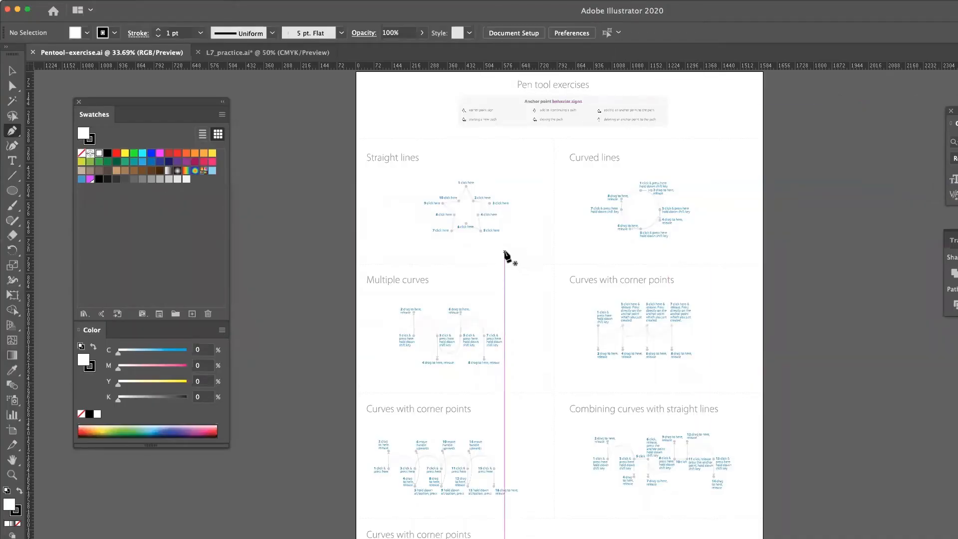
Trace the Straight lines star with the Pen tool, placing corner points on guides 1 through 9
key(z)
drag(401, 163, 547, 277)
scroll(545, 278, right, 3)
scroll(545, 278, left, 2)
click(11, 72)
key(p)
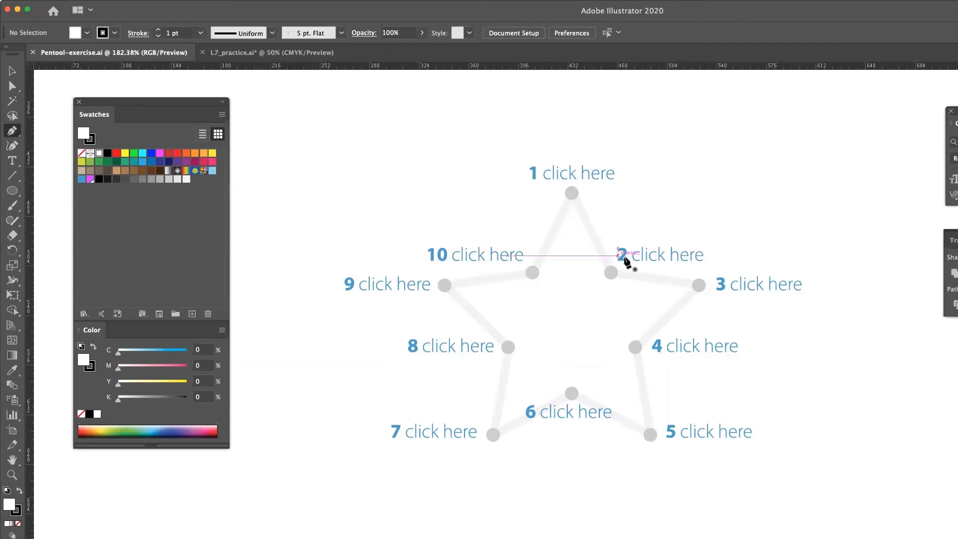
click(571, 194)
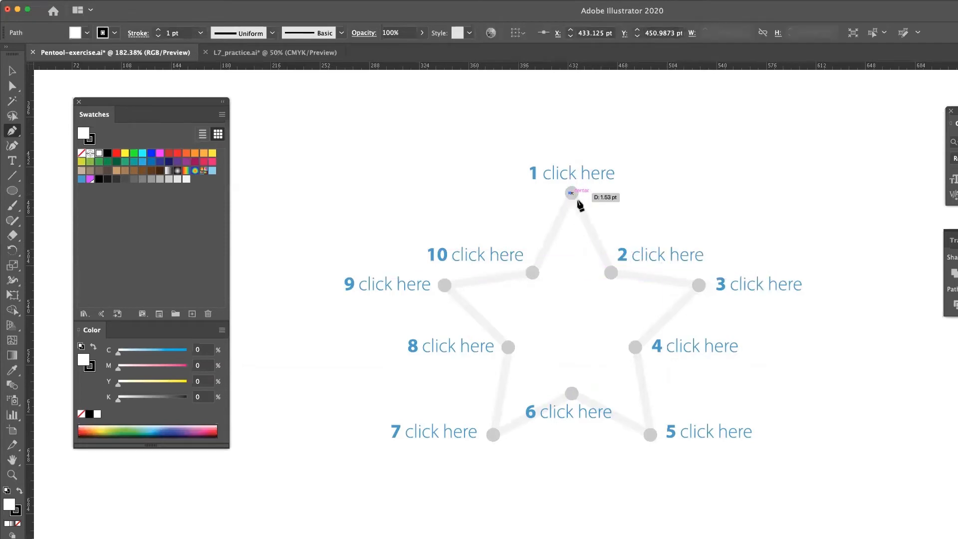
click(611, 273)
click(698, 286)
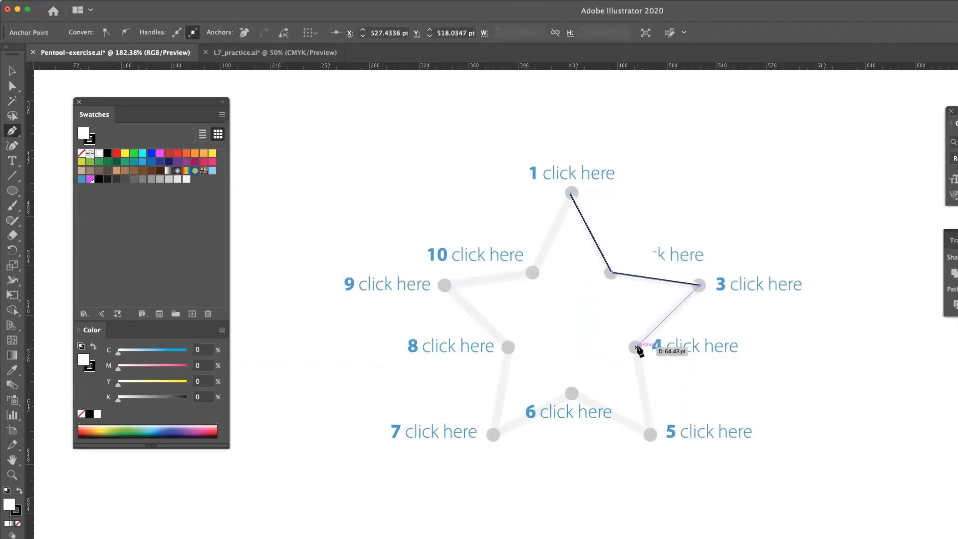
click(636, 347)
click(650, 433)
click(570, 393)
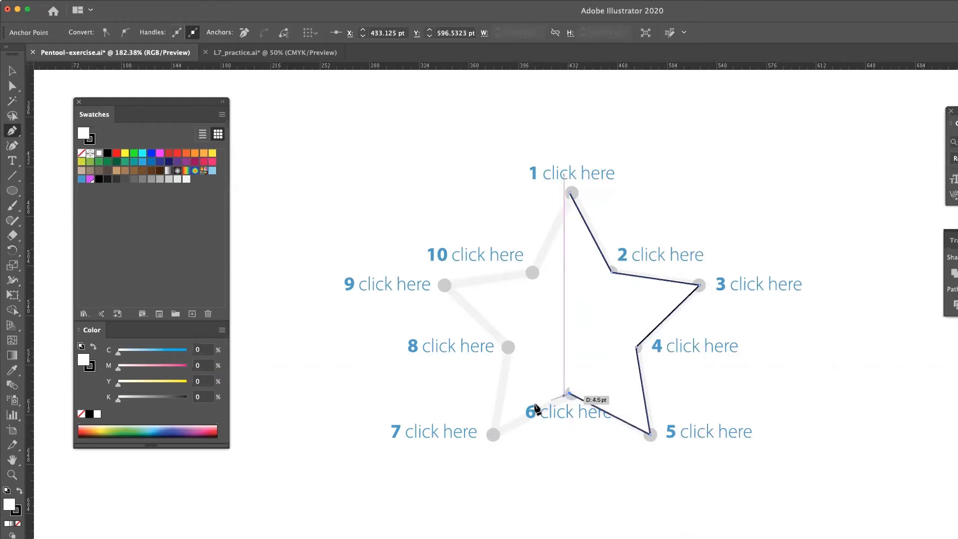
click(493, 435)
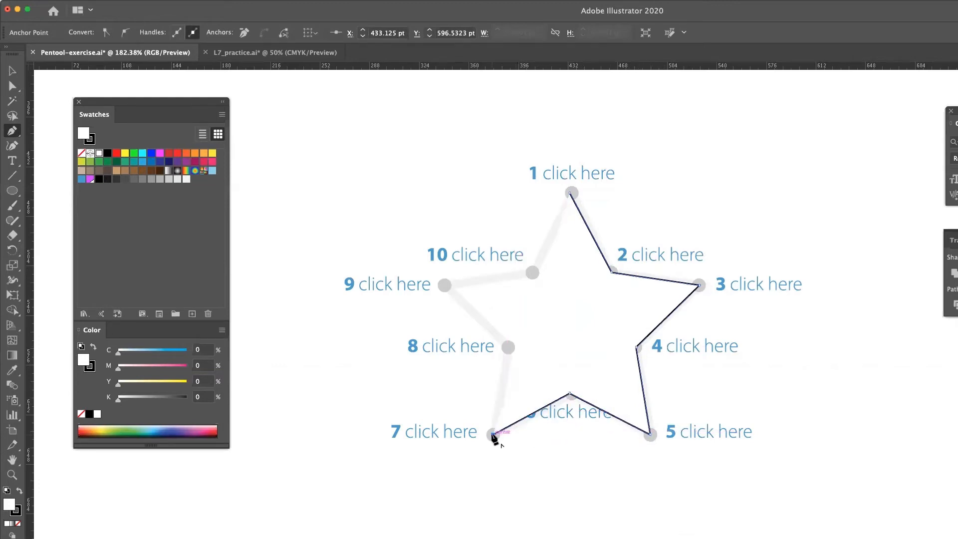
click(508, 347)
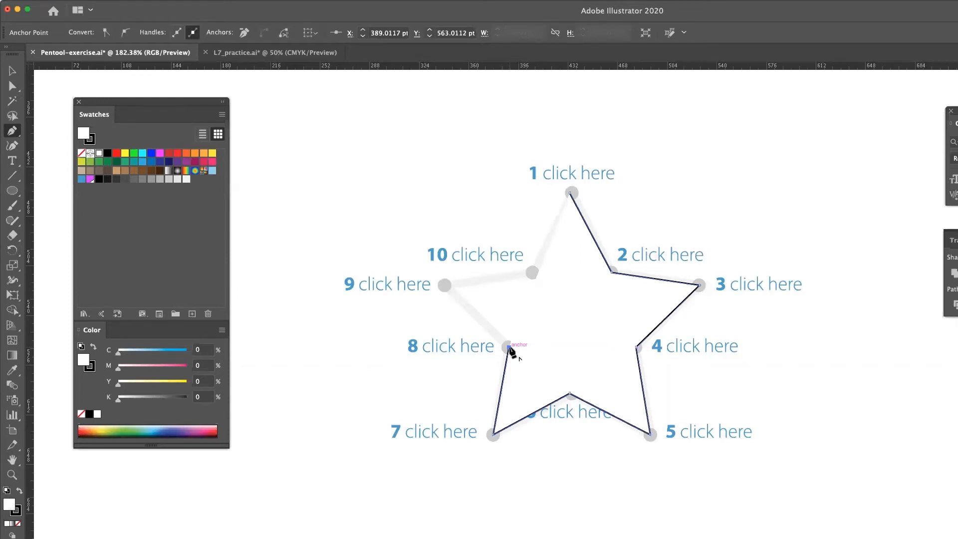
click(445, 286)
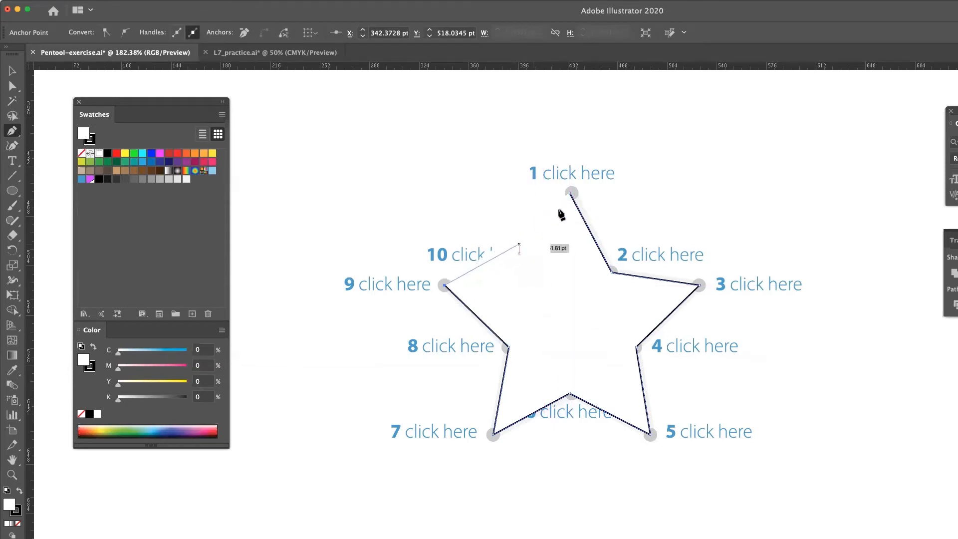
Give the open star path no fill and an RGB Magenta stroke, and close it through guide 10 back to guide 1
click(82, 154)
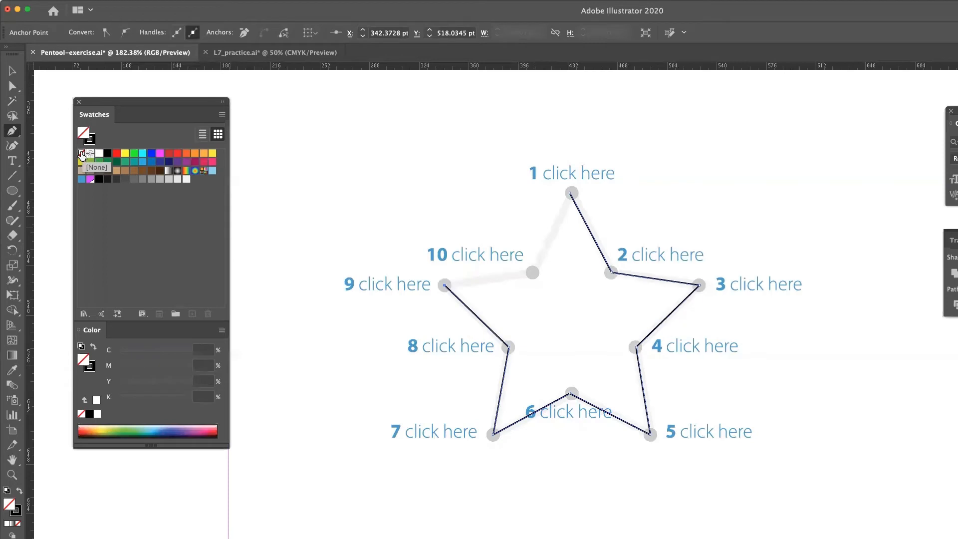
key(x)
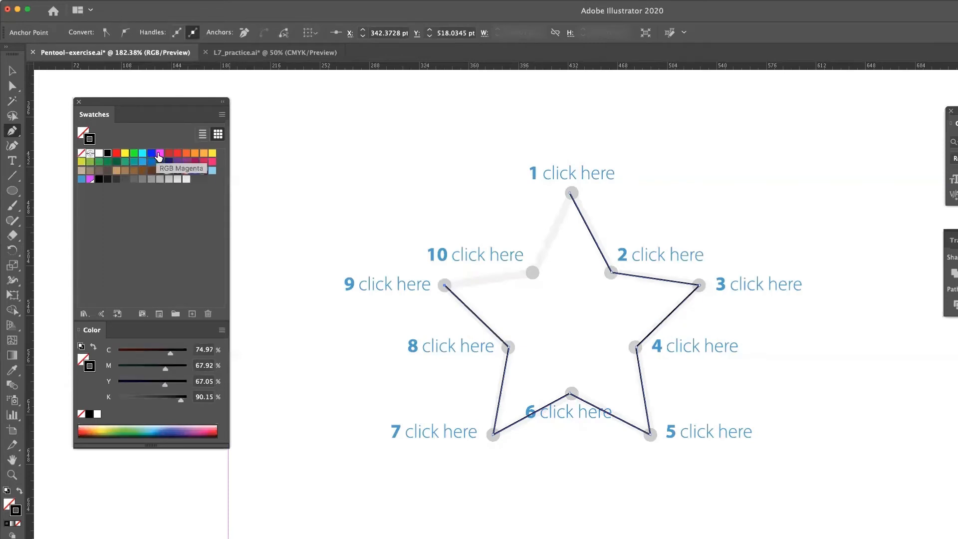
click(160, 153)
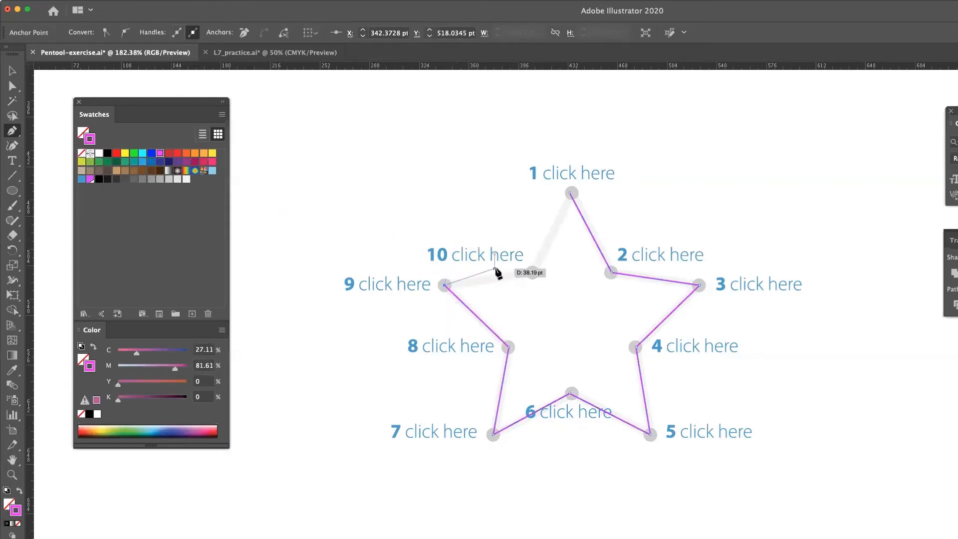
click(533, 273)
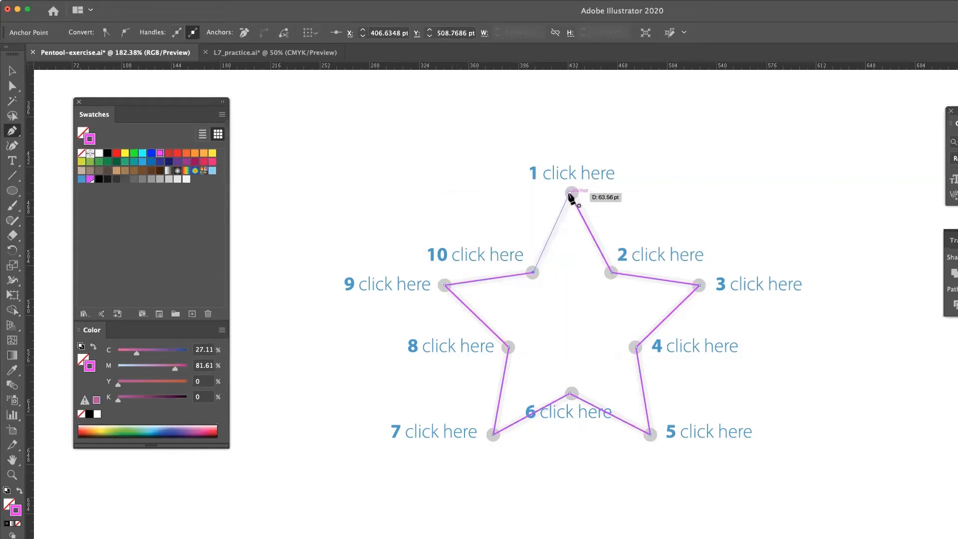
click(570, 194)
Trace the Curved lines circle as a closed Pen path, pulling straight handles from guides 1, 3, 5 and 7 to guides 2, 4, 6 and 8
key(z)
alt+click(442, 202)
alt+click(443, 203)
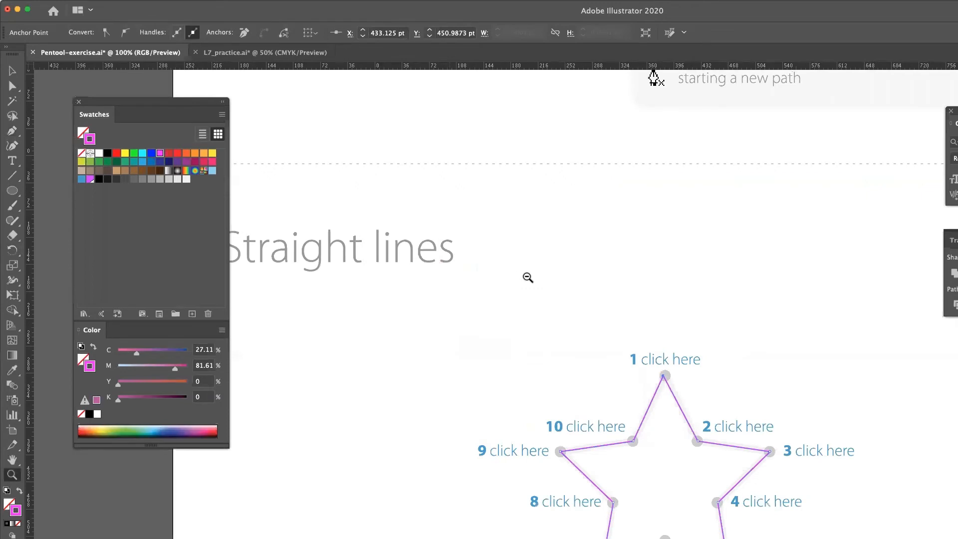
alt+click(606, 327)
scroll(606, 328, down, 5)
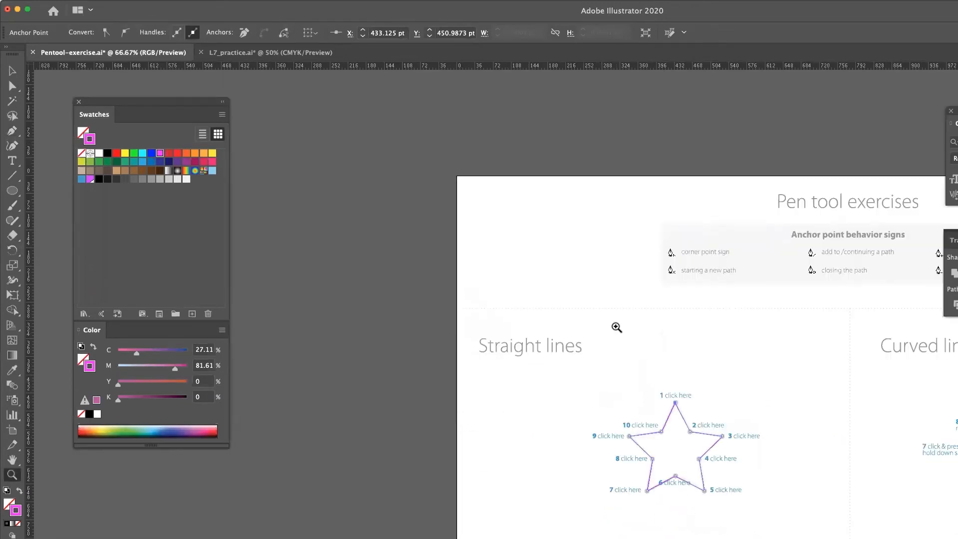
scroll(617, 327, right, 10)
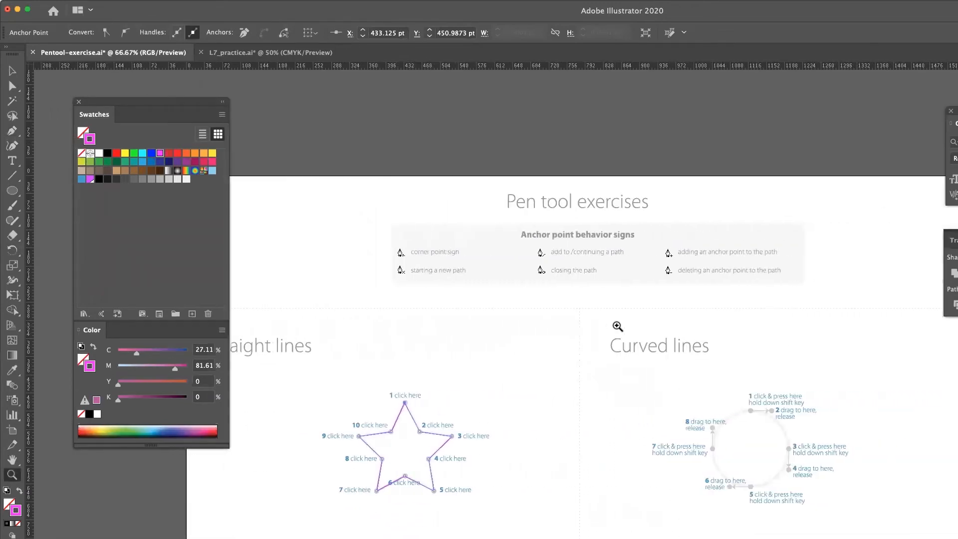
scroll(618, 326, right, 2)
drag(622, 382, 779, 527)
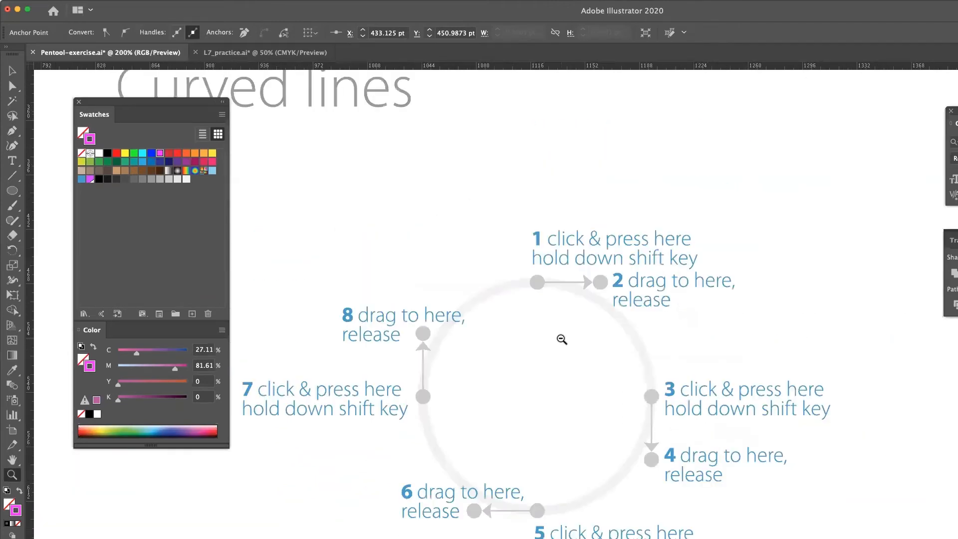
scroll(562, 339, down, 4)
scroll(561, 339, left, 1)
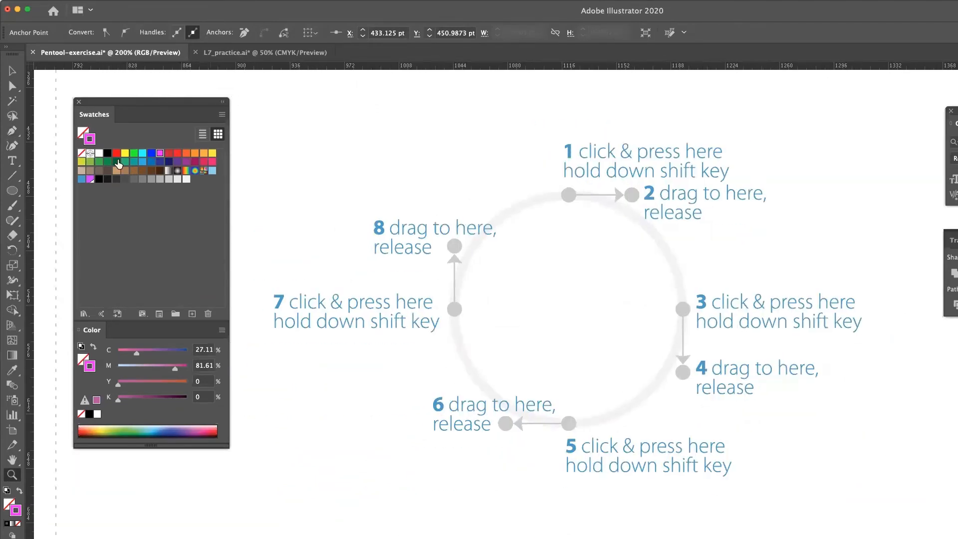
click(13, 133)
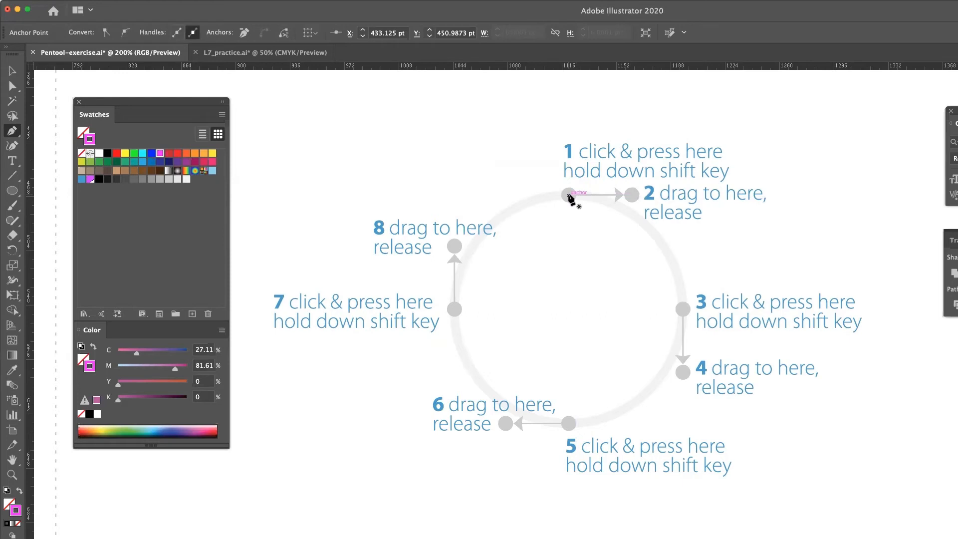
drag(568, 195, 631, 195)
drag(631, 195, 631, 194)
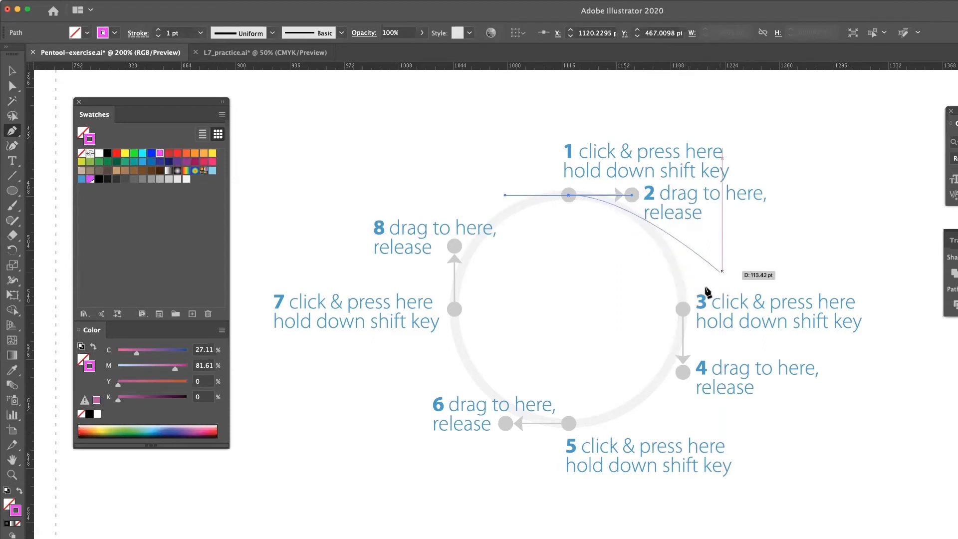
drag(684, 310, 683, 374)
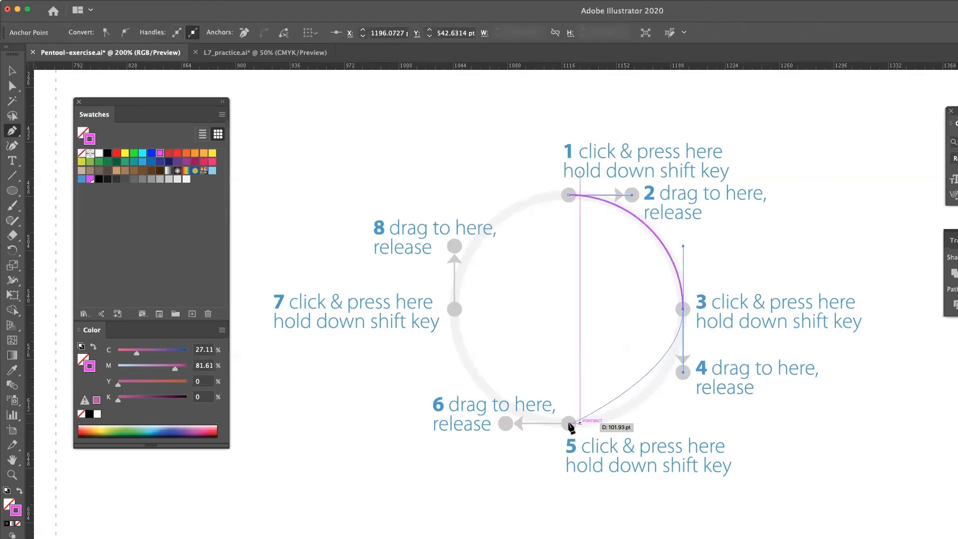
drag(570, 424, 506, 425)
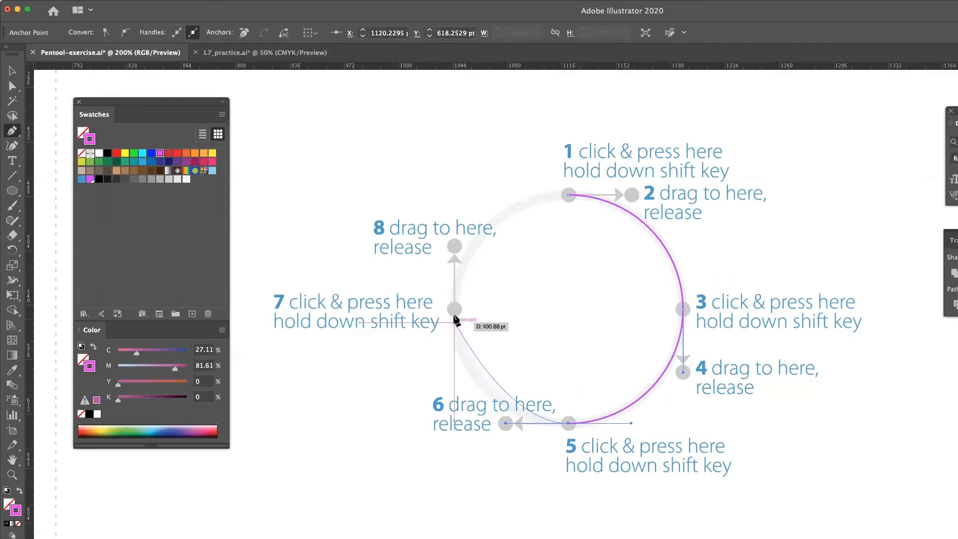
drag(454, 310, 455, 248)
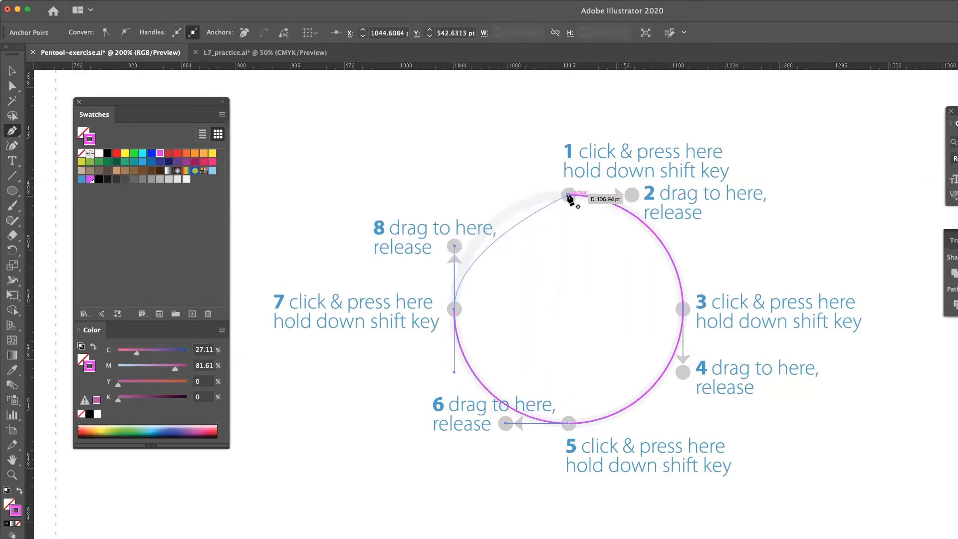
drag(569, 196, 635, 200)
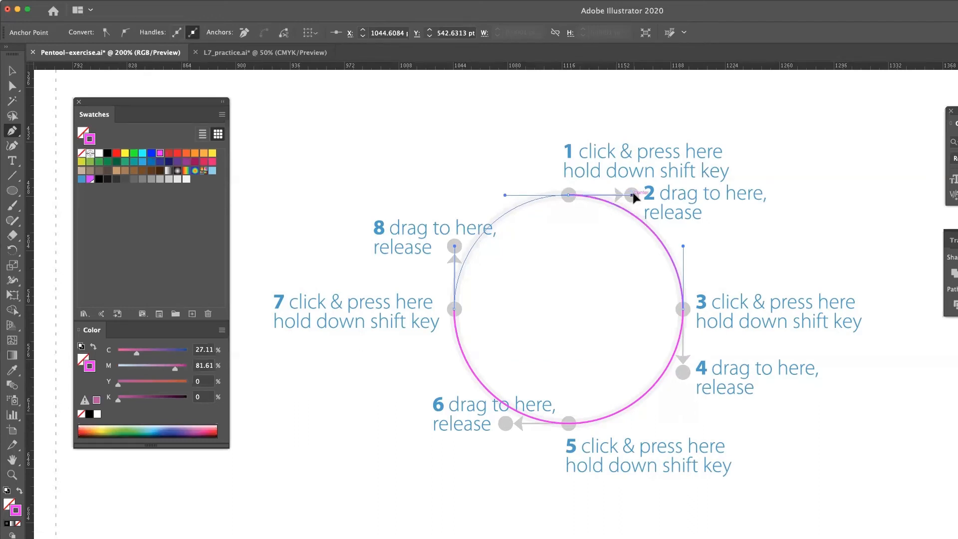
mouse_move(634, 197)
mouse_down()
mouse_move(589, 198)
mouse_move(567, 272)
mouse_move(601, 274)
mouse_move(586, 205)
mouse_move(571, 198)
mouse_move(632, 197)
mouse_up()
key(v)
Trace the Multiple curves wave as an open Pen path, pulling vertical handles from guides 1, 3, 5 and 7 to guides 2, 4, 6 and 8
key(super+0)
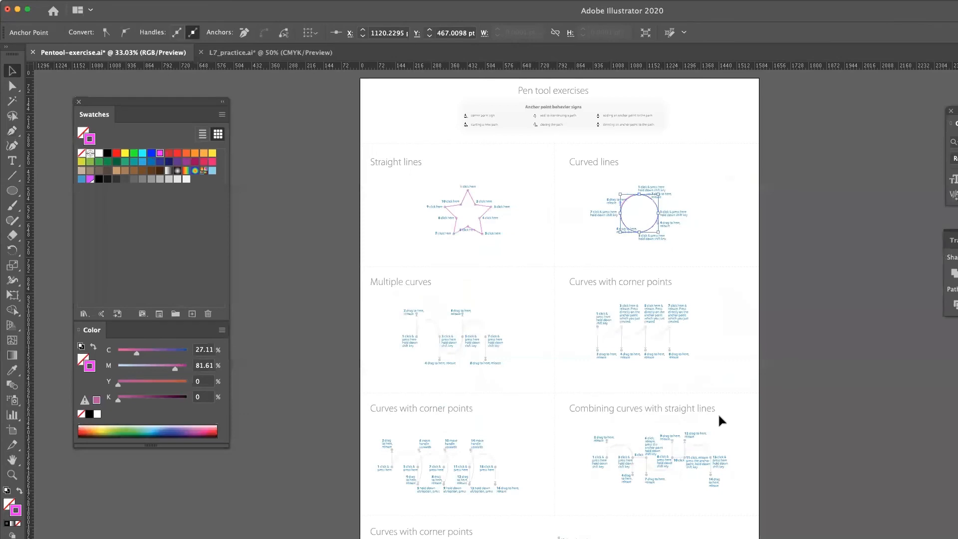
key(z)
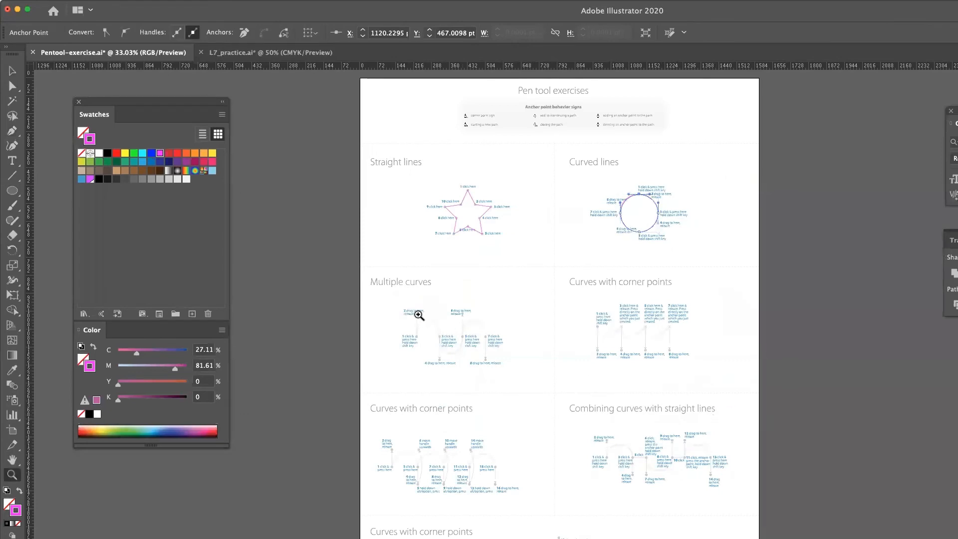
drag(355, 279, 591, 375)
key(p)
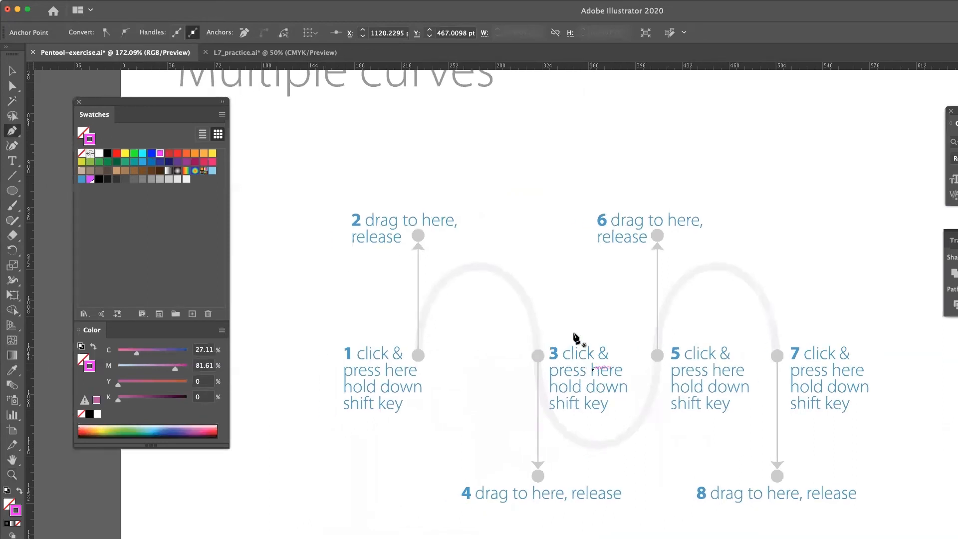
scroll(578, 334, right, 3)
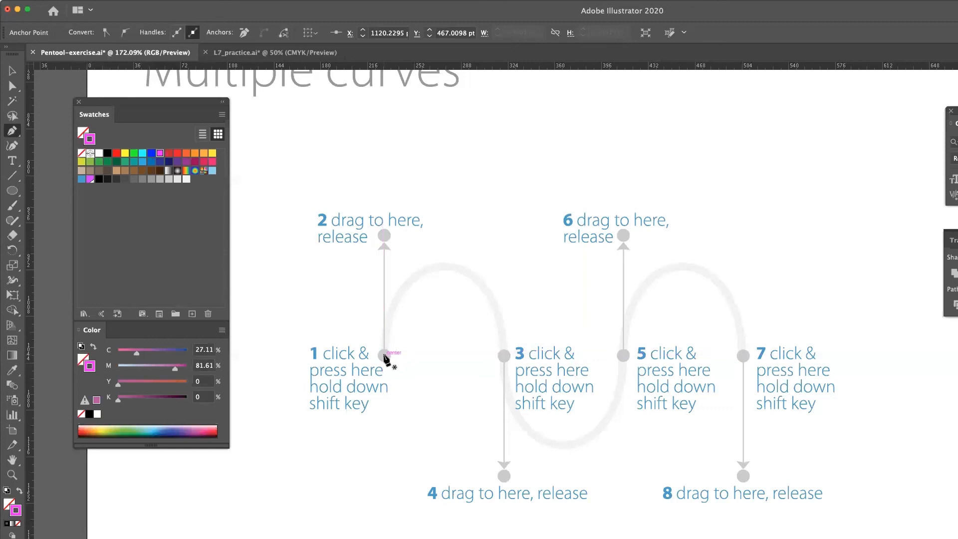
drag(384, 355, 384, 235)
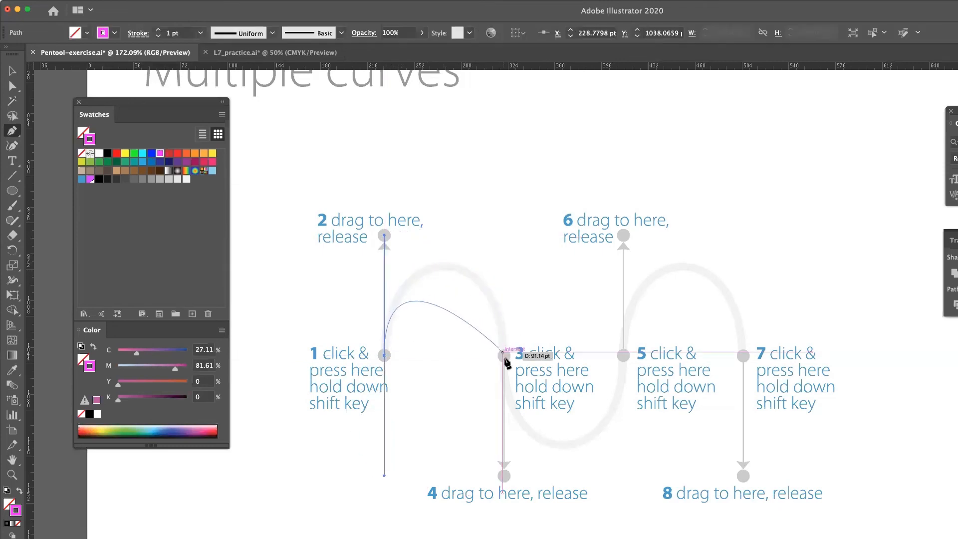
drag(505, 357, 504, 477)
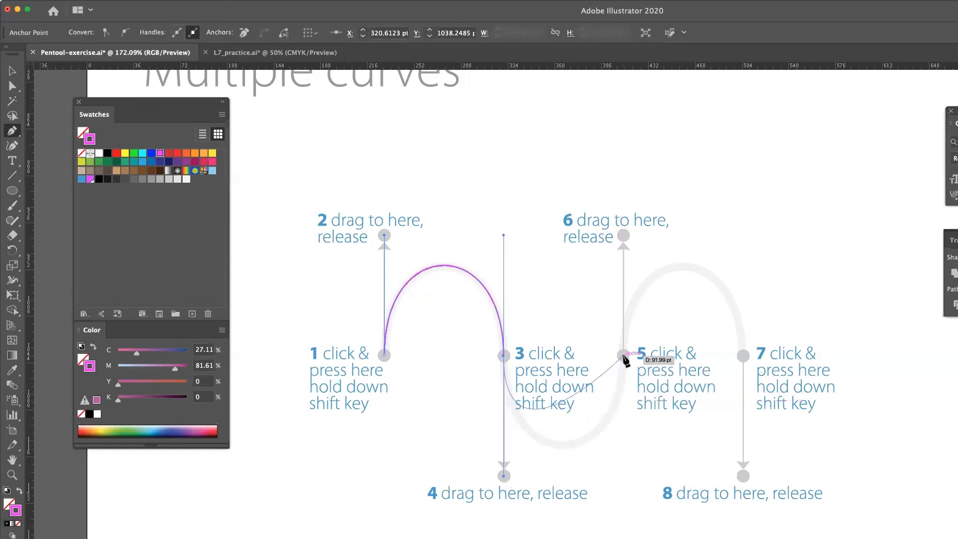
drag(624, 355, 627, 235)
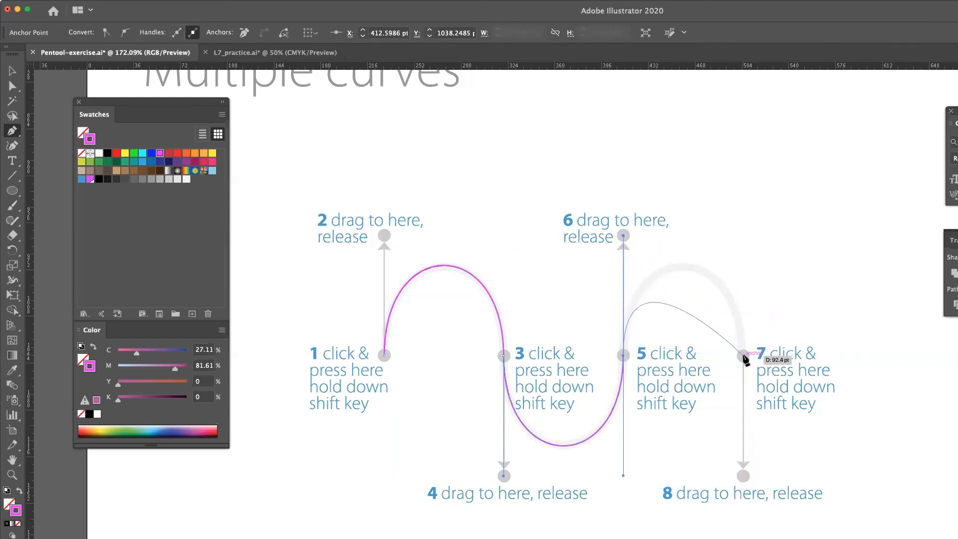
drag(743, 356, 743, 477)
super+click(815, 477)
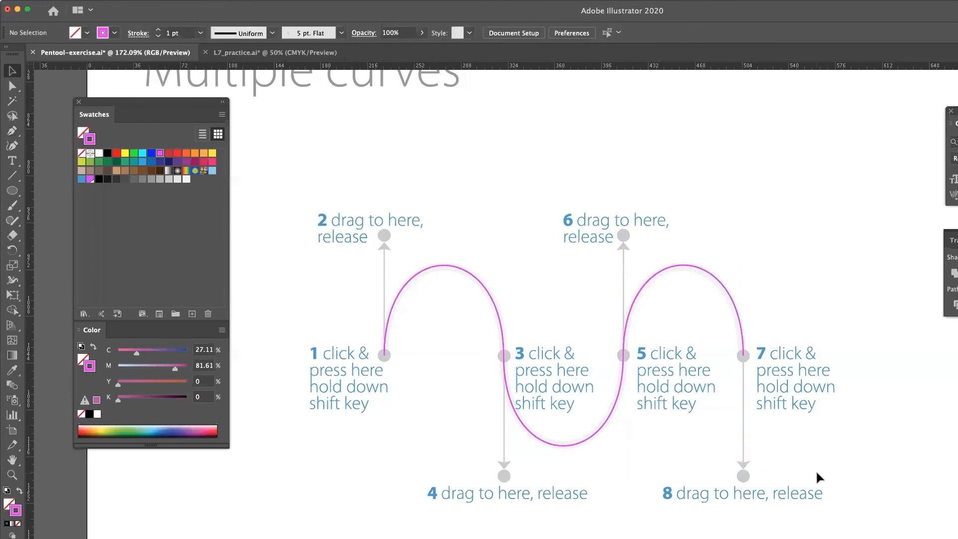